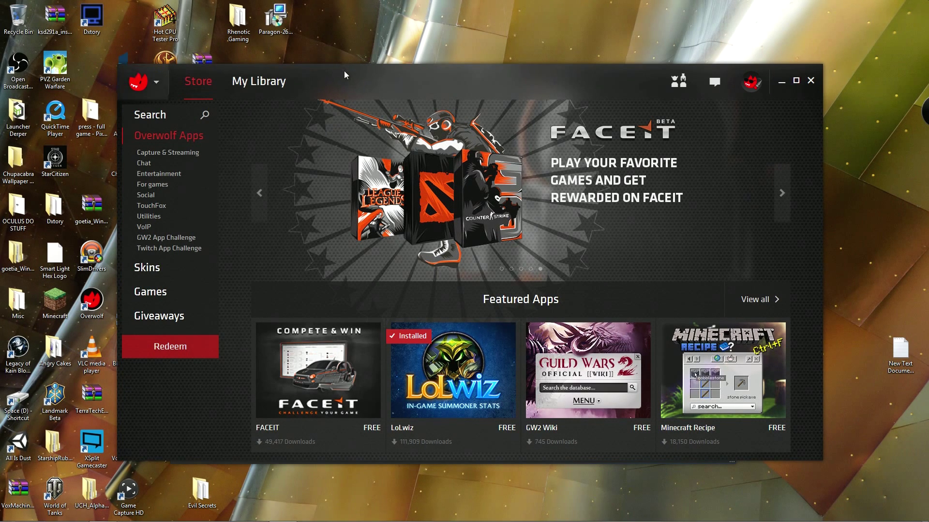
scroll(290, 232, down, 5)
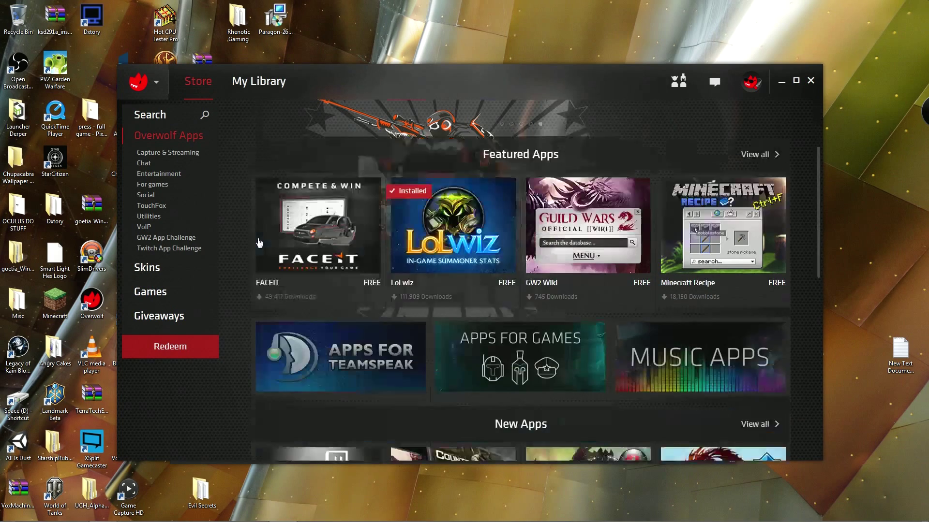
scroll(240, 275, down, 4)
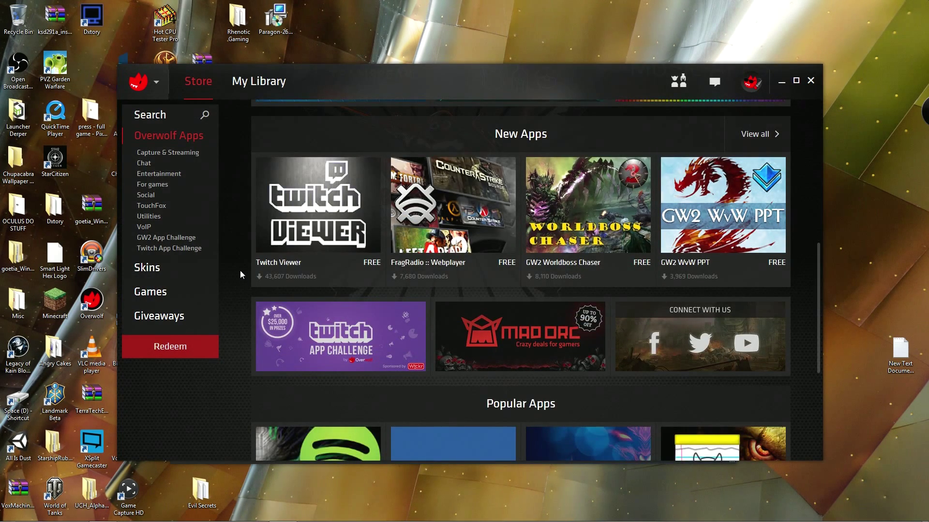
scroll(240, 274, up, 9)
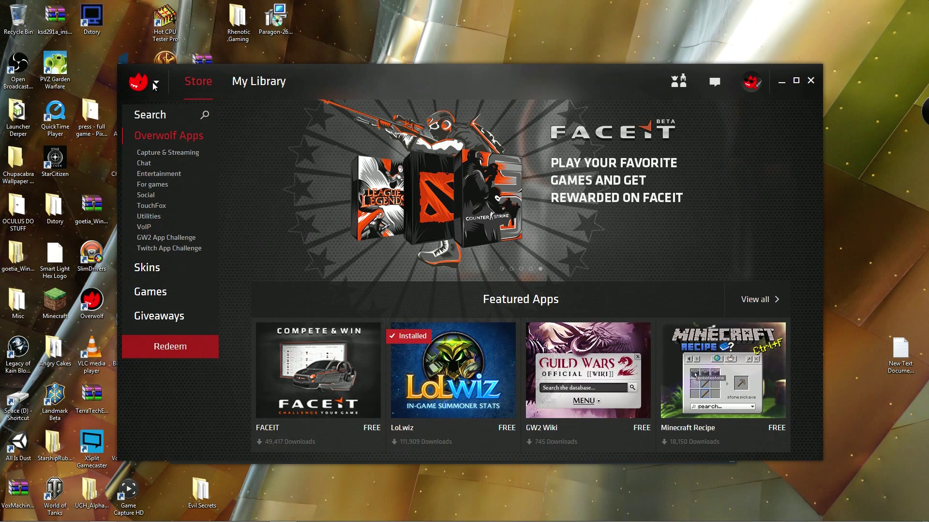
Open the application settings and show the Capture options
click(156, 85)
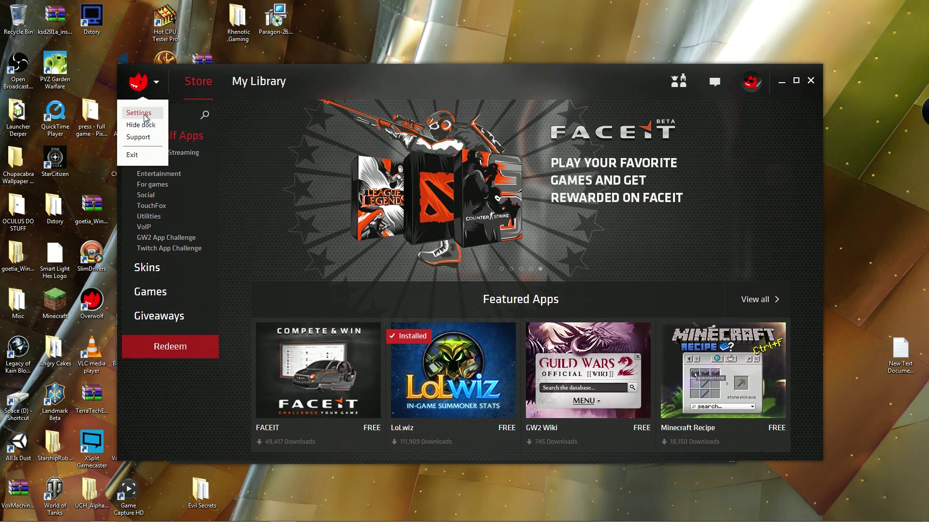
click(145, 118)
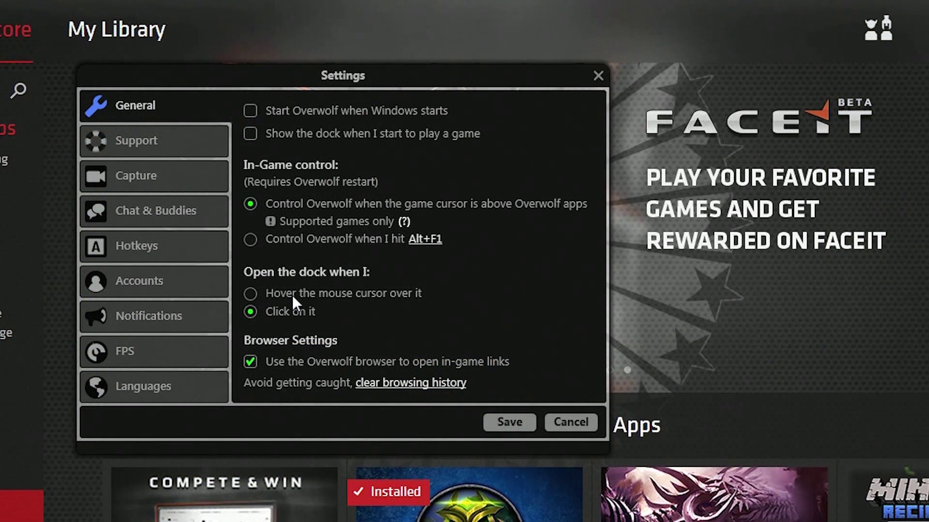
click(163, 181)
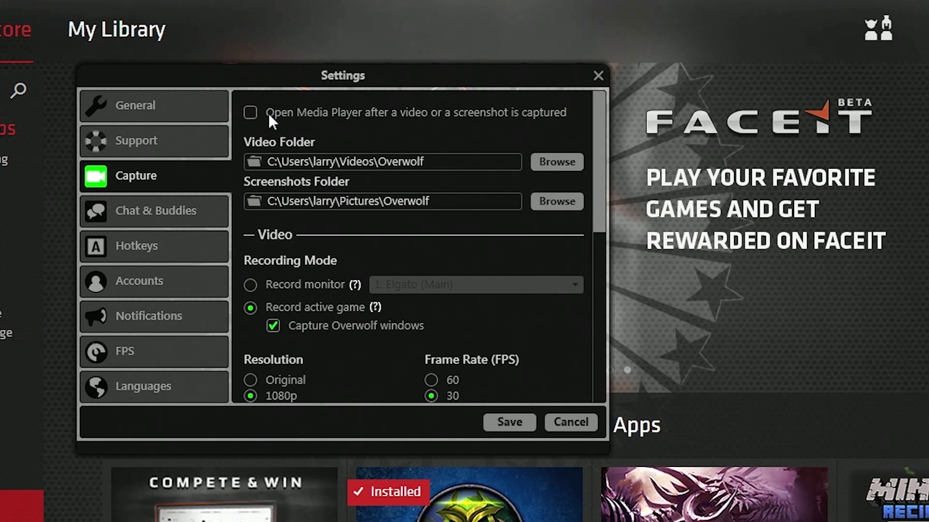
Try the Record monitor mode, switch back to Record active game, and turn off capturing of Overwolf windows
scroll(388, 231, down, 3)
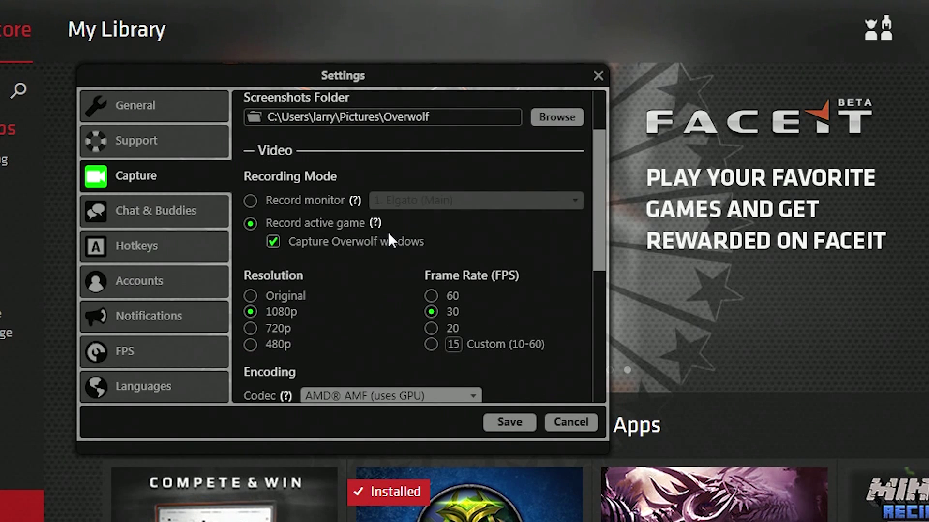
mouse_move(371, 222)
click(322, 198)
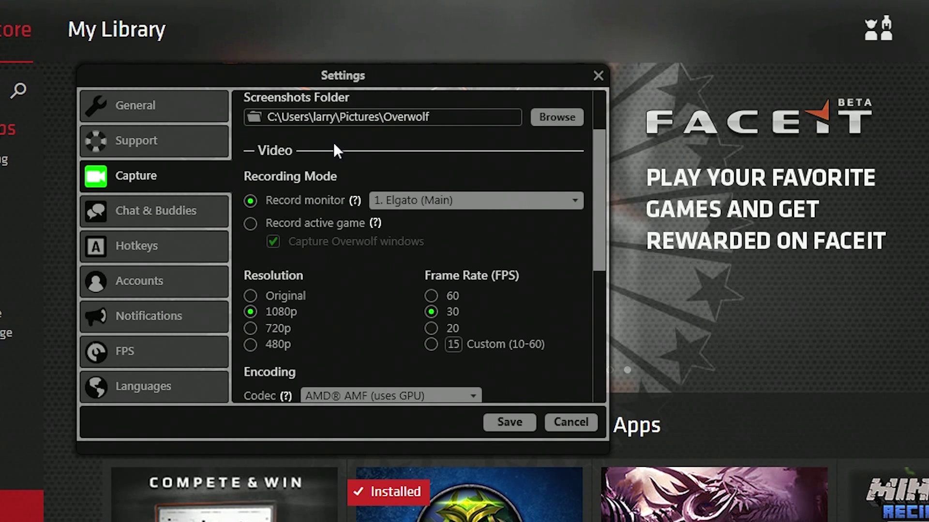
click(527, 204)
click(483, 204)
click(251, 223)
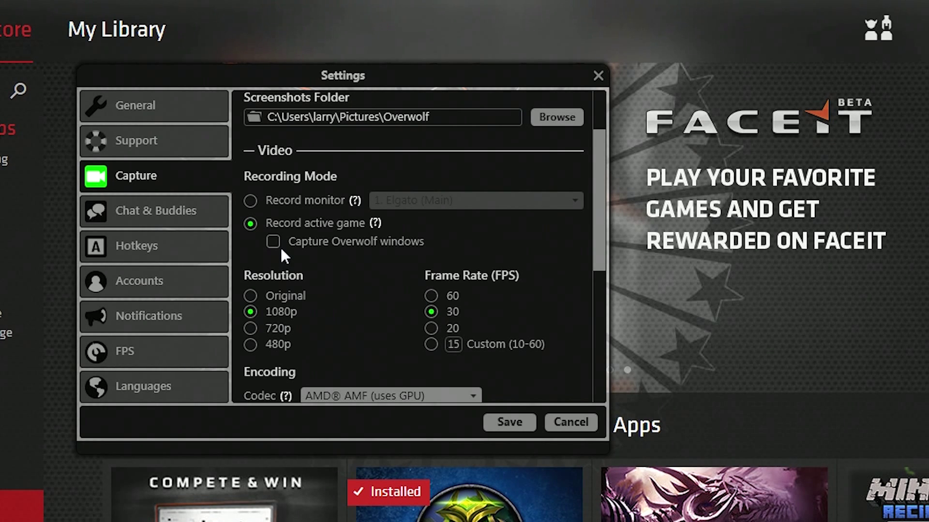
Try a 480p resolution and a 60 FPS frame rate, returning to 1080p and 30 FPS
scroll(377, 338, down, 1)
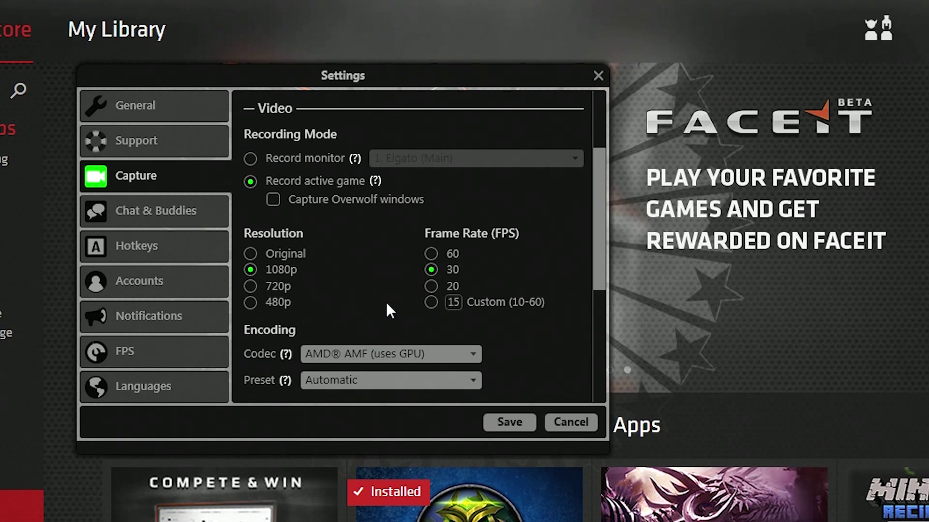
click(252, 300)
click(430, 253)
click(436, 272)
click(250, 269)
Try the X264 (uses CPU) codec and switch the encoding back to AMD AMF (uses GPU)
scroll(356, 322, down, 2)
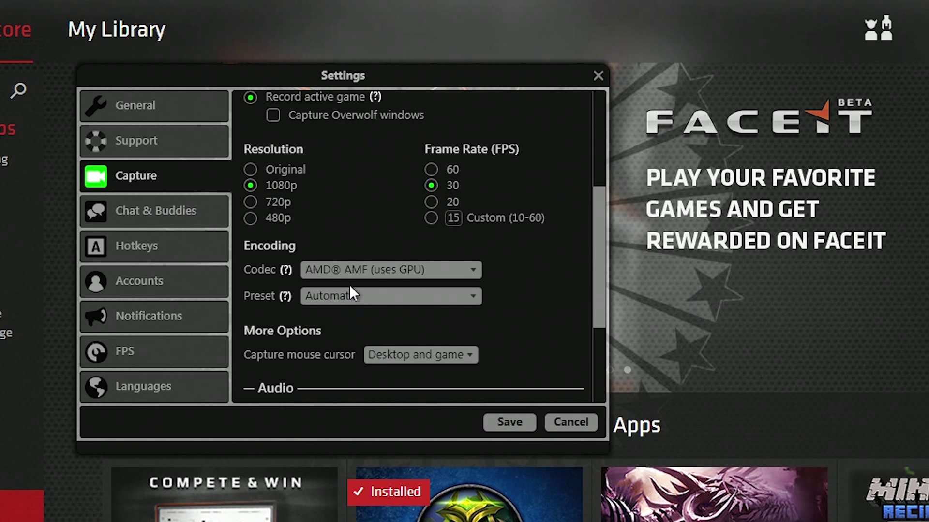
click(351, 267)
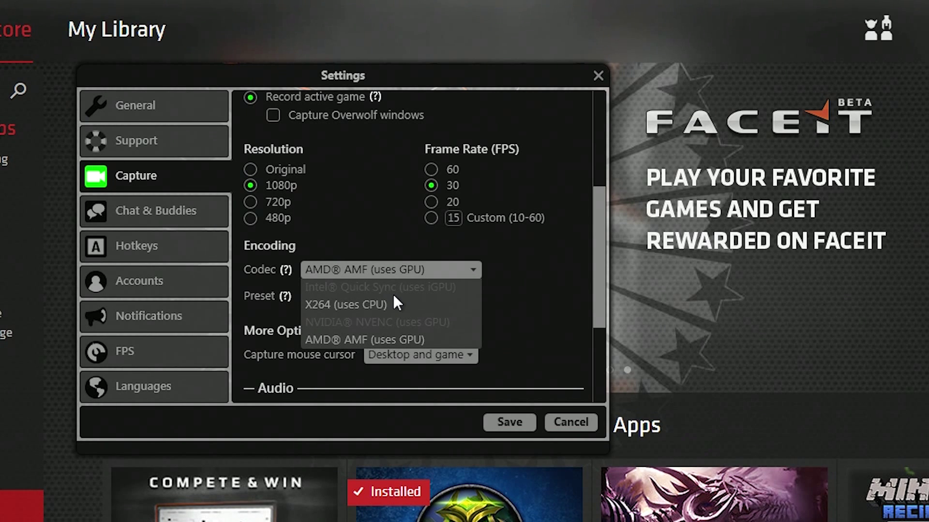
click(395, 304)
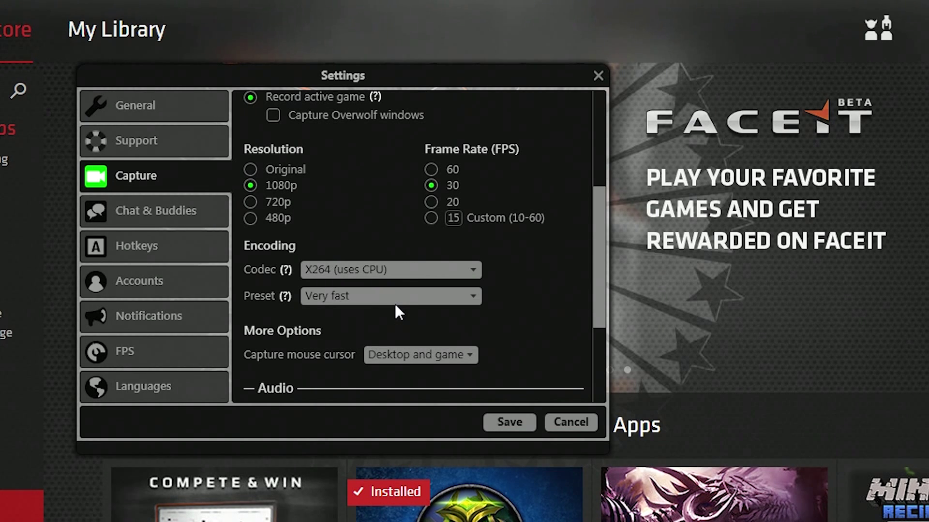
click(395, 270)
click(386, 339)
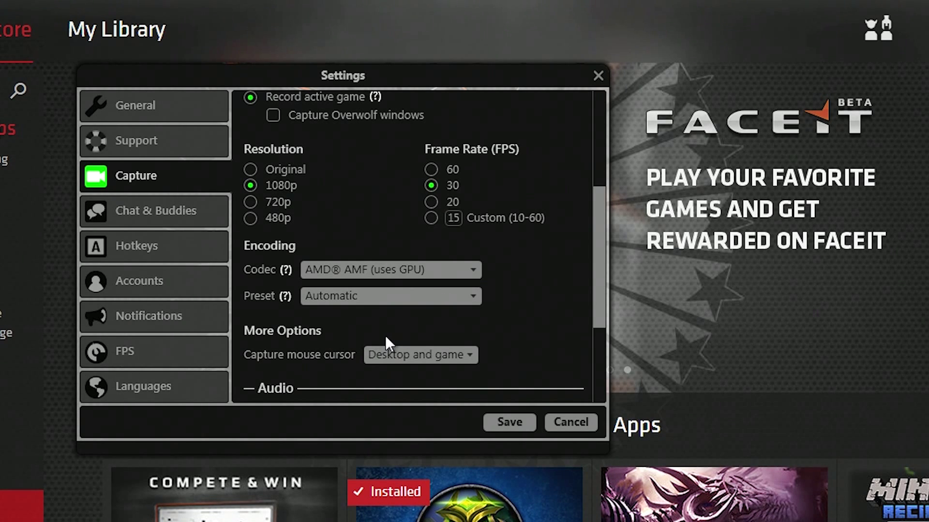
Look through the encoding presets, try Speed, and return the preset to Automatic
scroll(555, 289, down, 1)
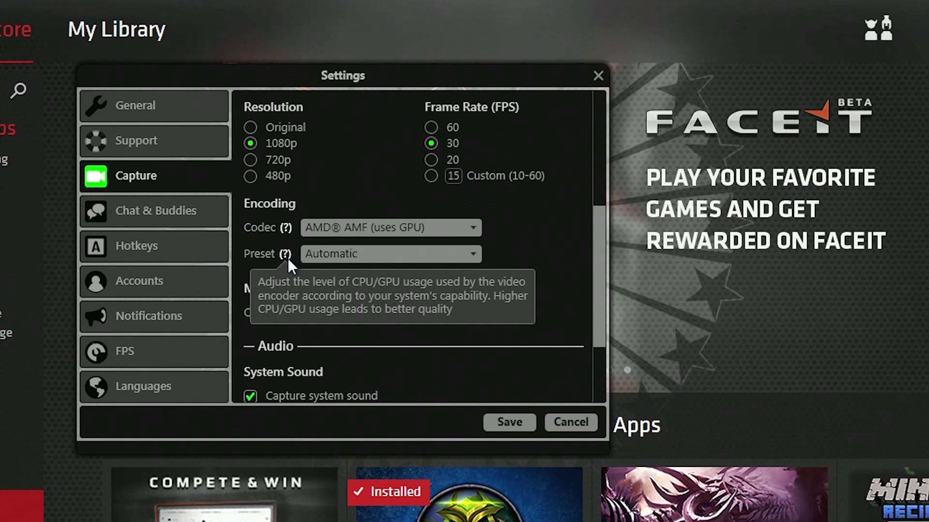
click(333, 257)
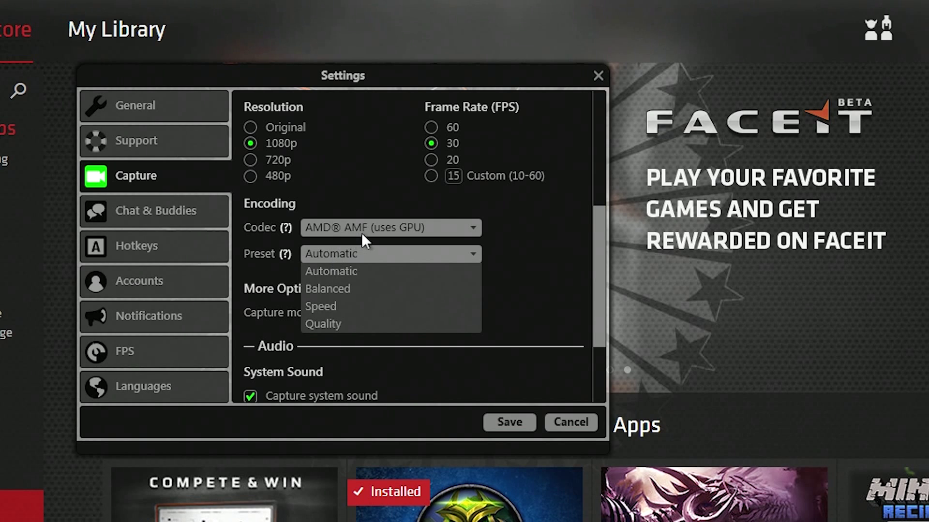
click(376, 269)
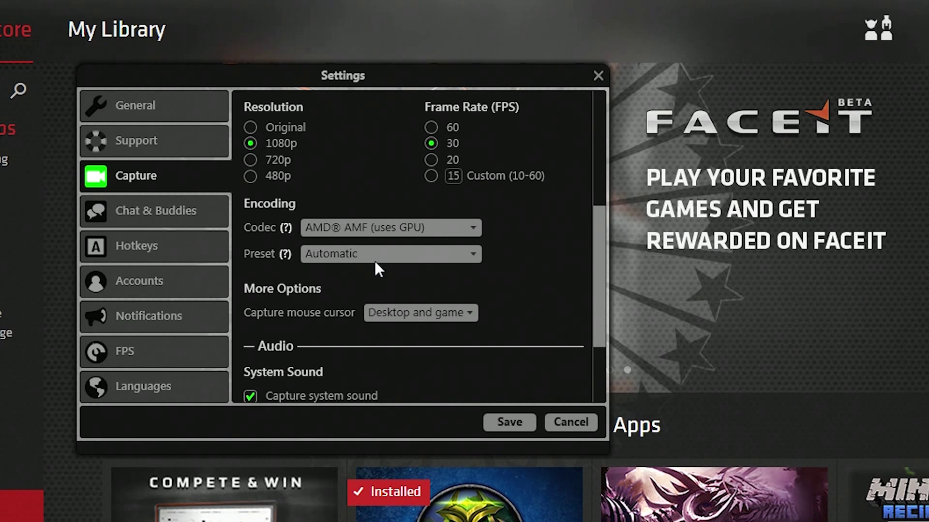
click(375, 260)
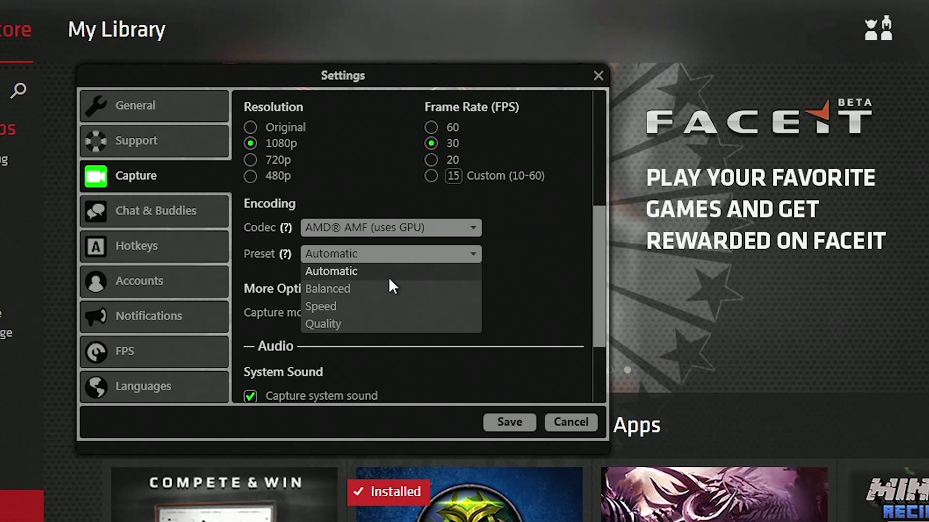
click(391, 309)
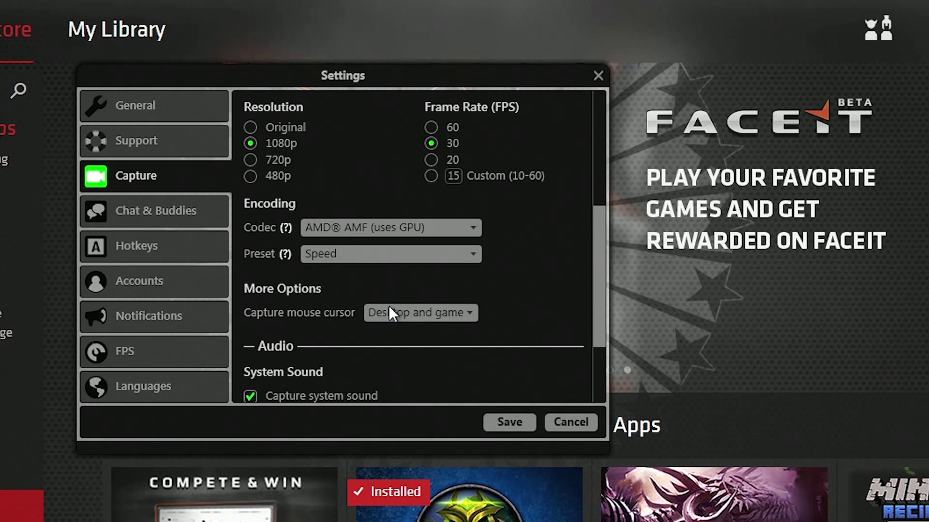
click(382, 256)
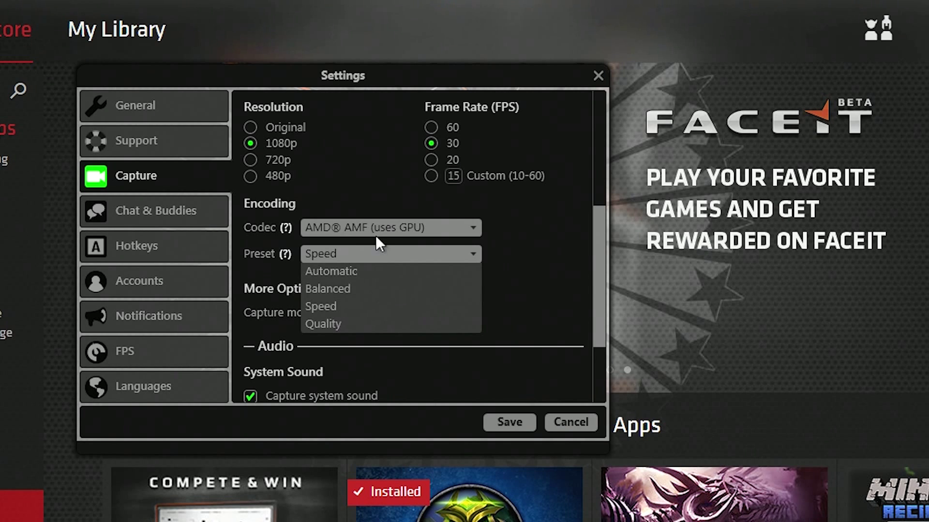
click(377, 272)
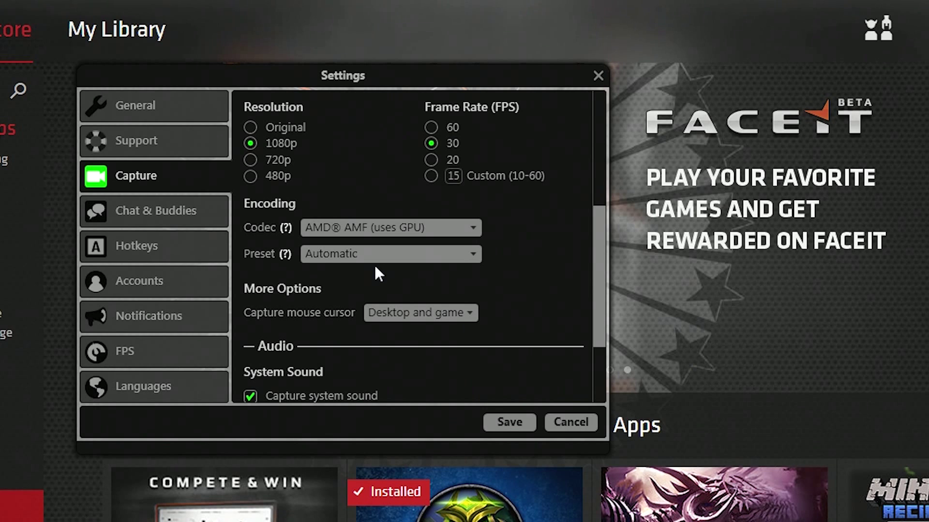
Set the mouse cursor capture to Desktop and game
scroll(441, 329, down, 3)
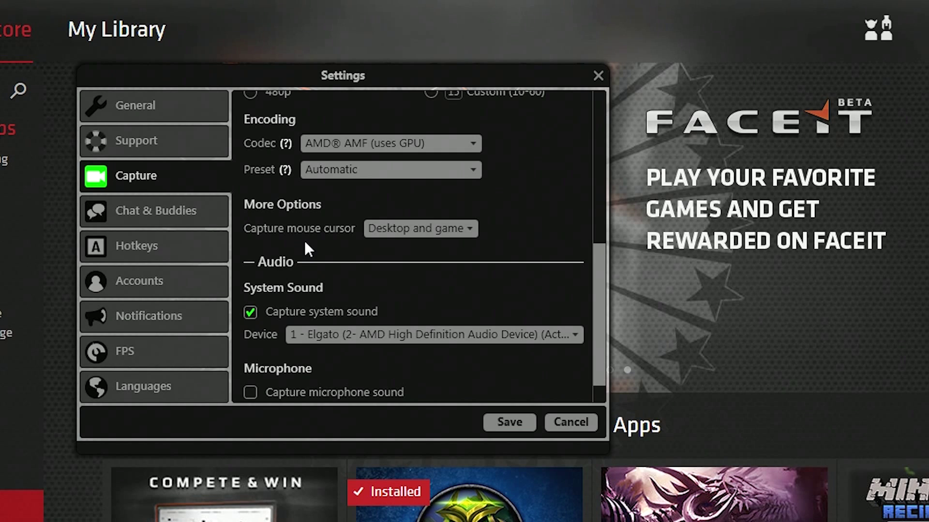
click(371, 229)
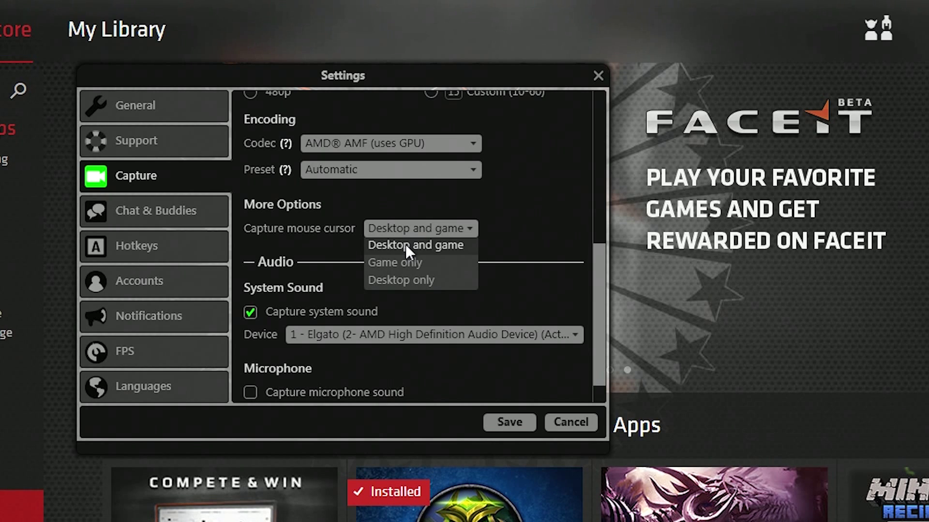
click(407, 242)
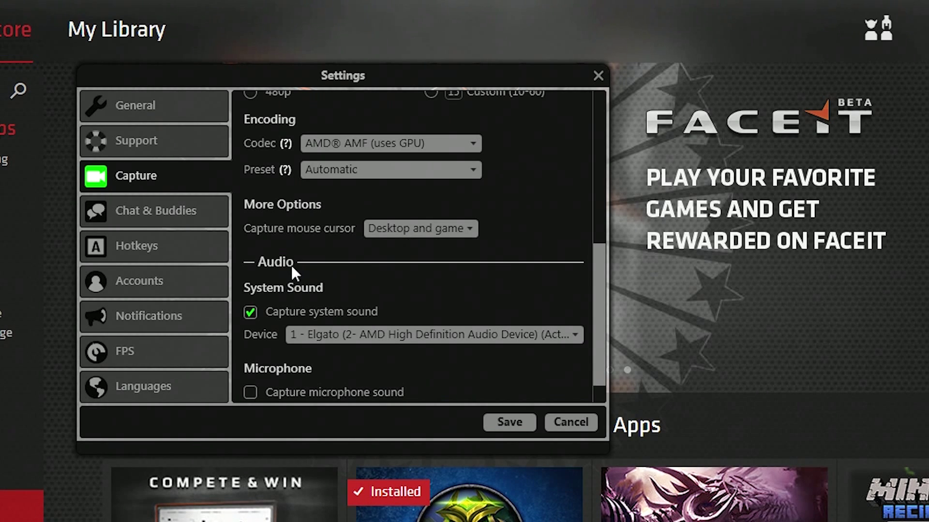
Select the Elgato AMD High Definition Audio Device for system sound and enable microphone capture from the Logitech B530 USB headset
scroll(479, 323, down, 1)
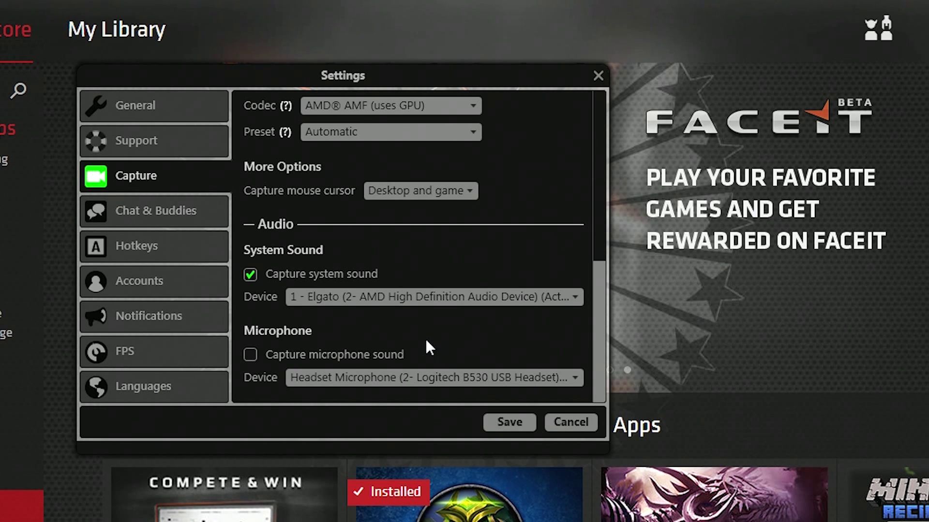
click(423, 294)
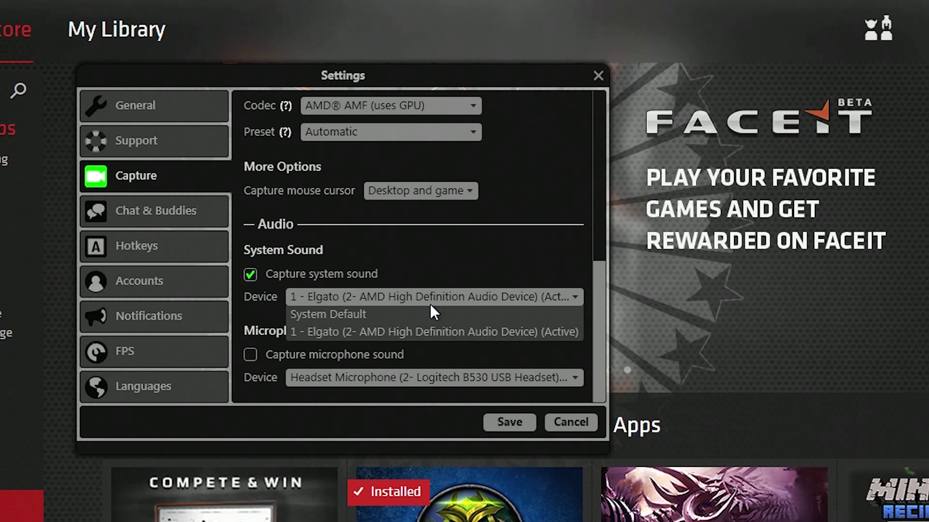
click(429, 333)
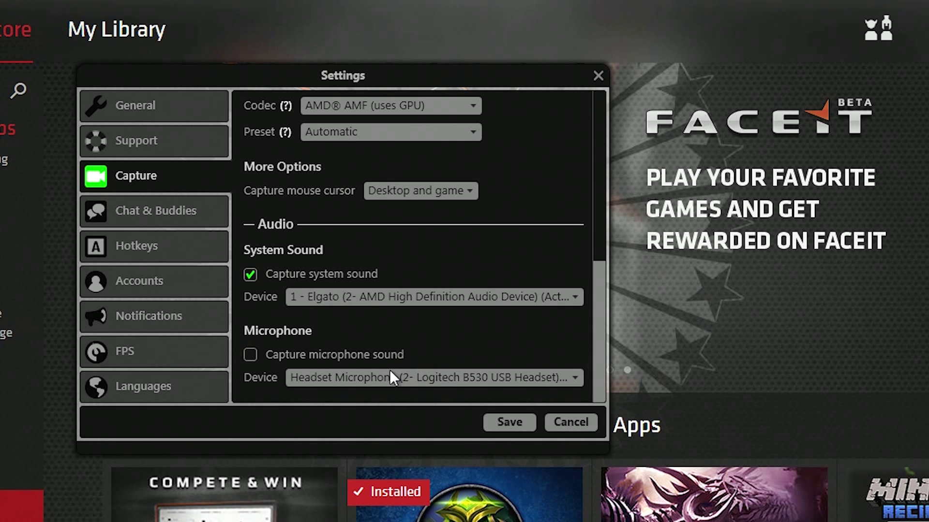
click(378, 361)
click(373, 371)
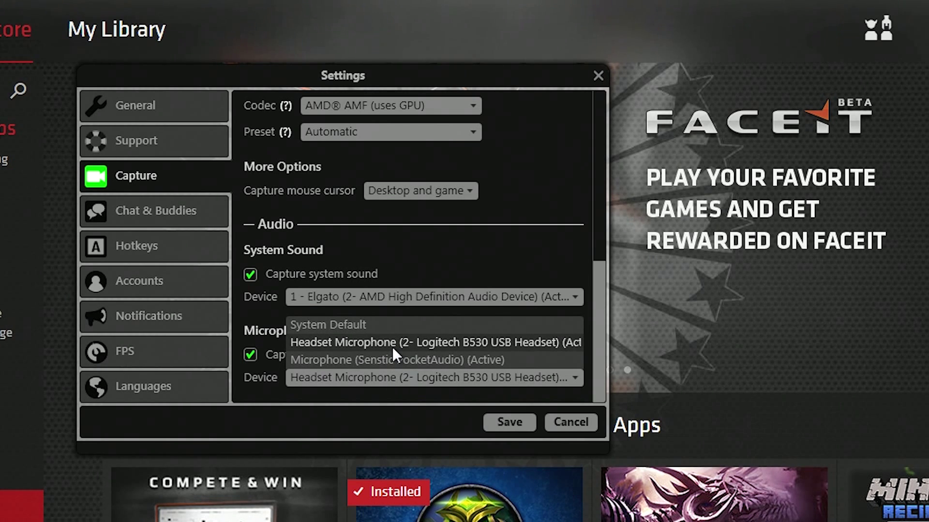
click(392, 347)
click(395, 297)
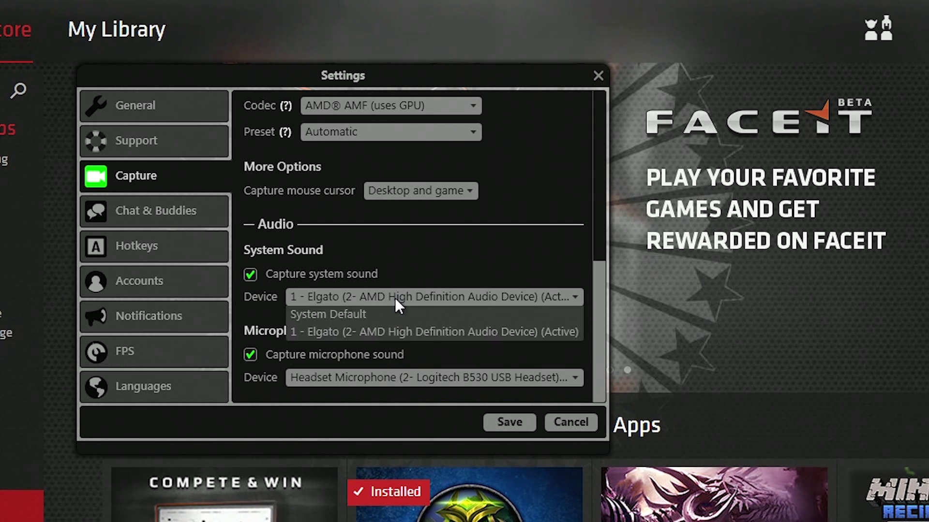
click(394, 334)
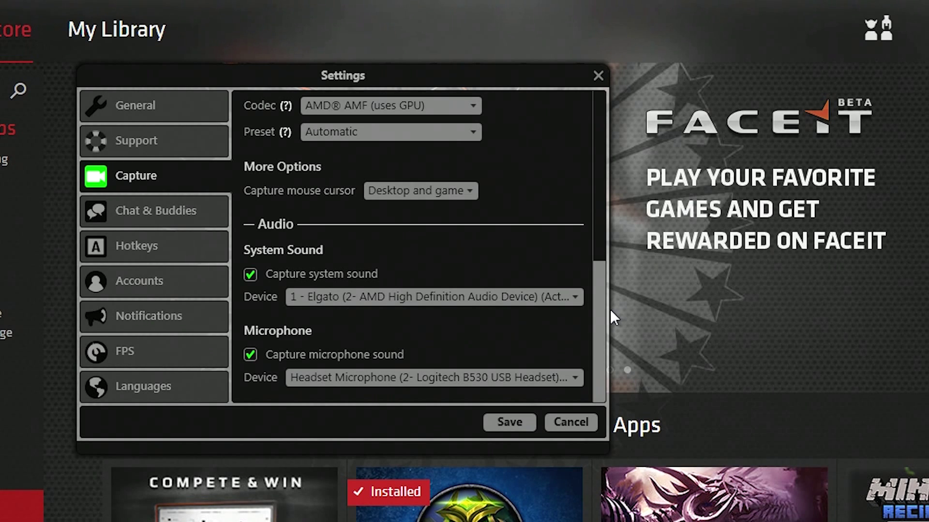
Try the in-game FPS monitor in the upper-right screen corner, disable it again, and save the settings
click(223, 368)
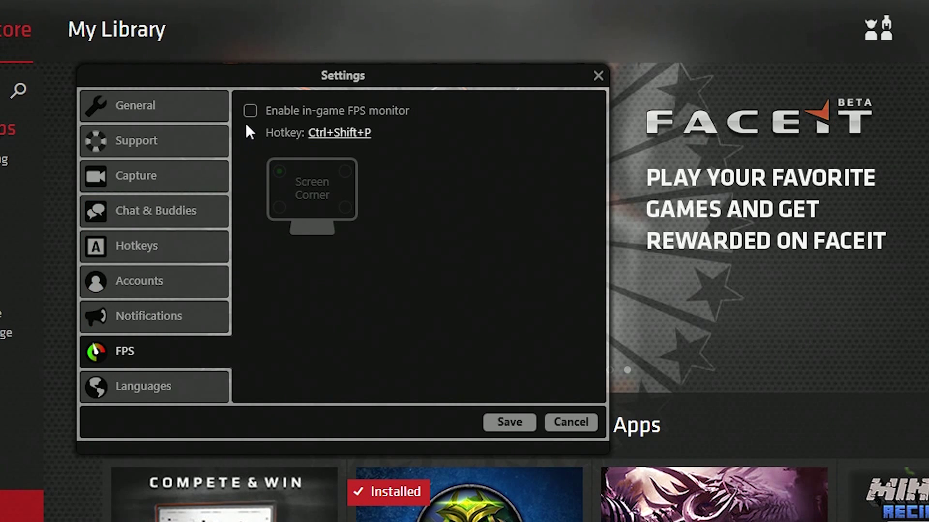
click(247, 107)
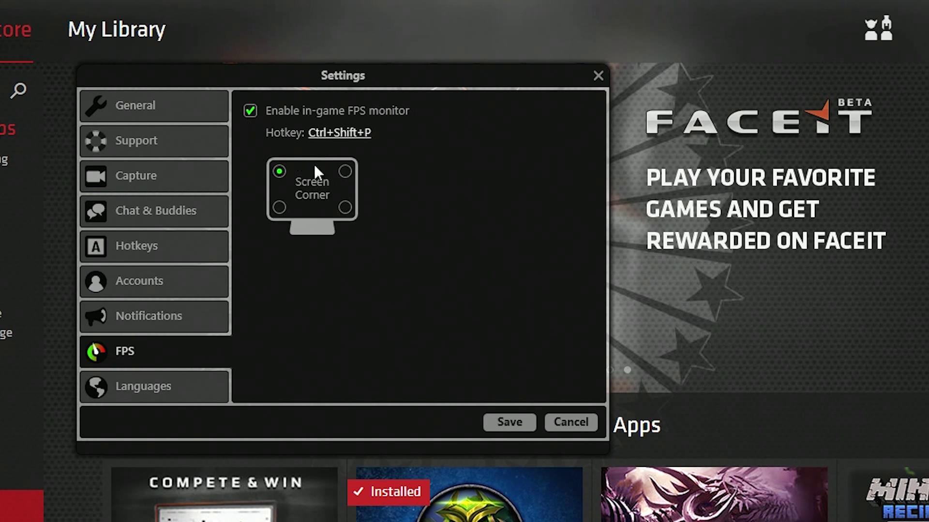
click(344, 173)
click(250, 112)
click(532, 423)
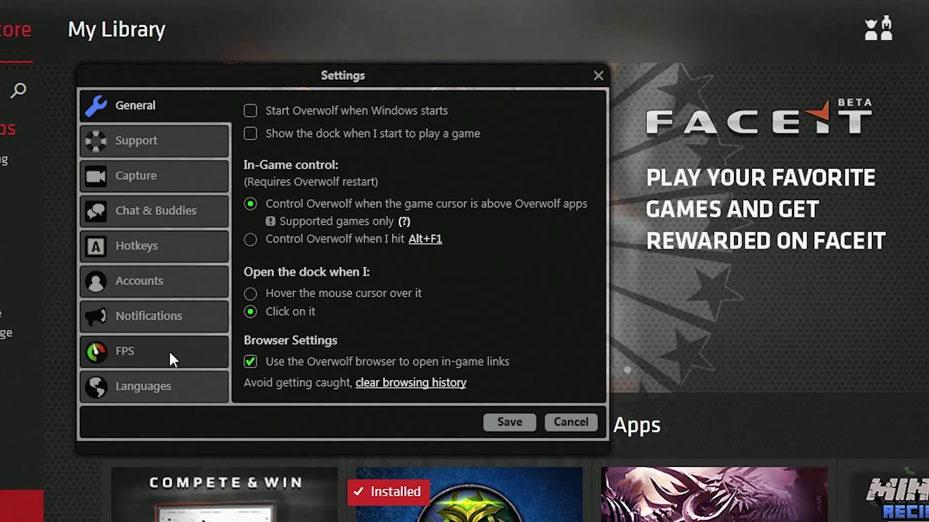
Open the hotkey settings and review the shortcuts for video and screen capturing
click(180, 245)
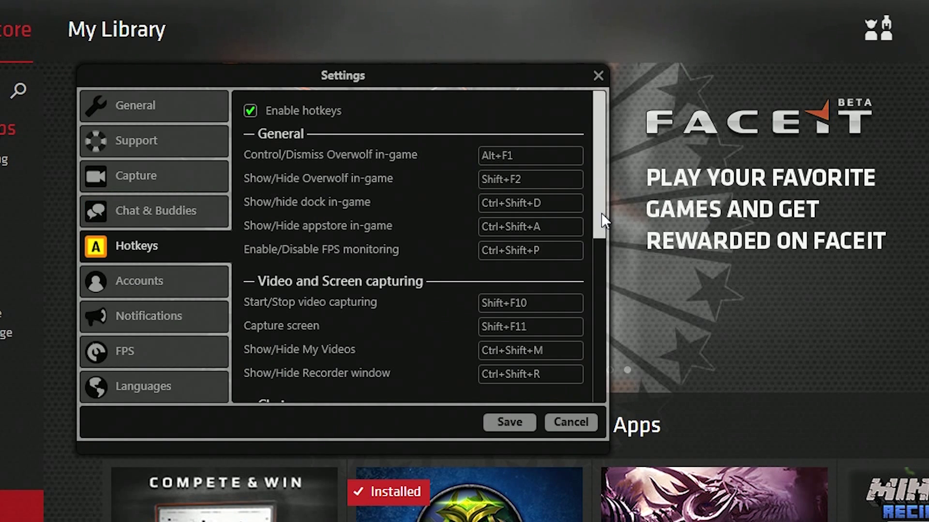
drag(601, 213, 601, 237)
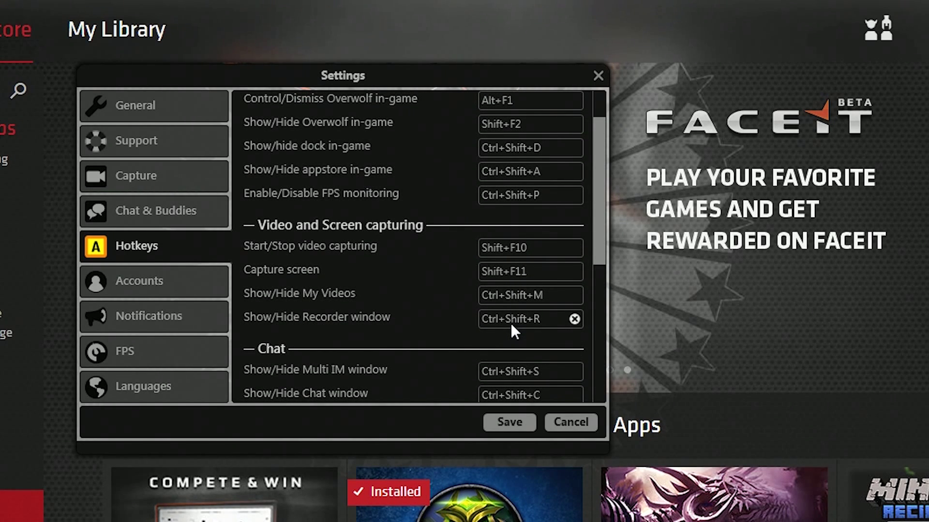
Save the settings and move the floating Overwolf dock to the right edge of the desktop
click(509, 420)
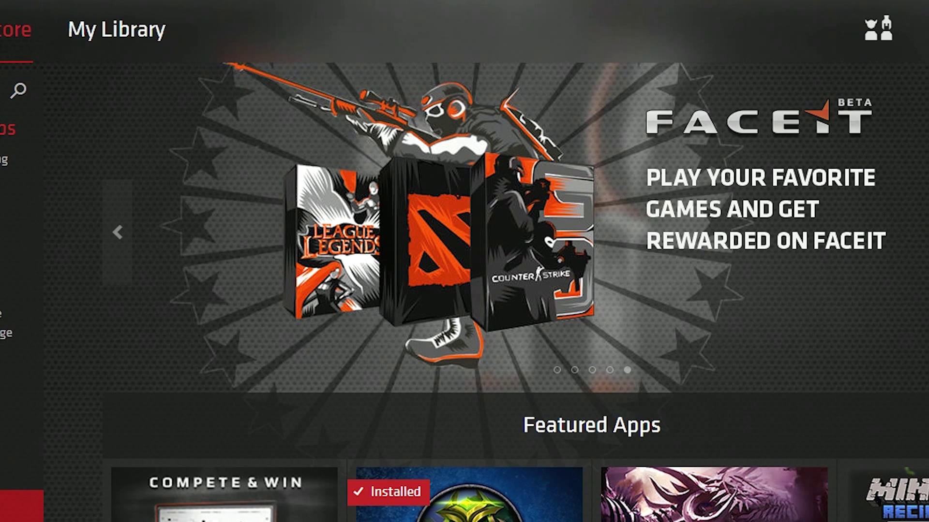
drag(232, 277, 118, 268)
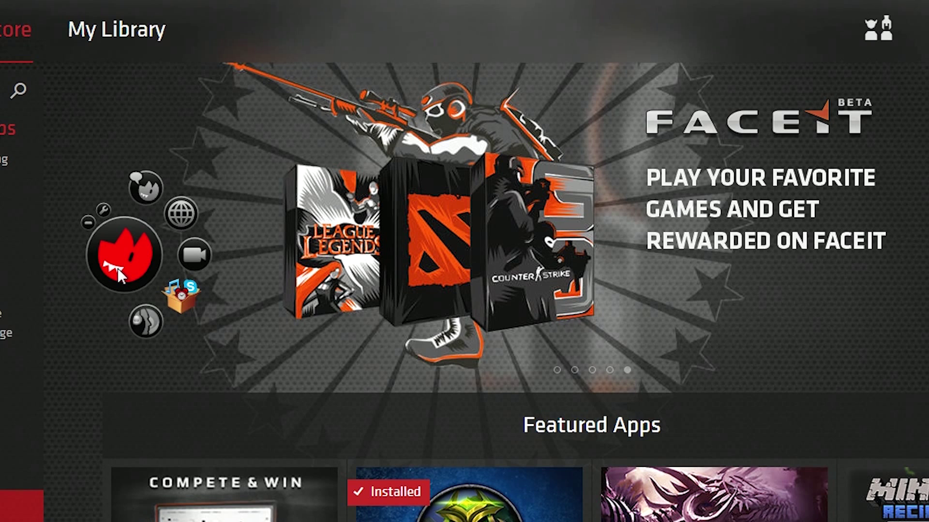
mouse_move(118, 267)
mouse_down()
mouse_move(81, 242)
mouse_move(112, 265)
mouse_up()
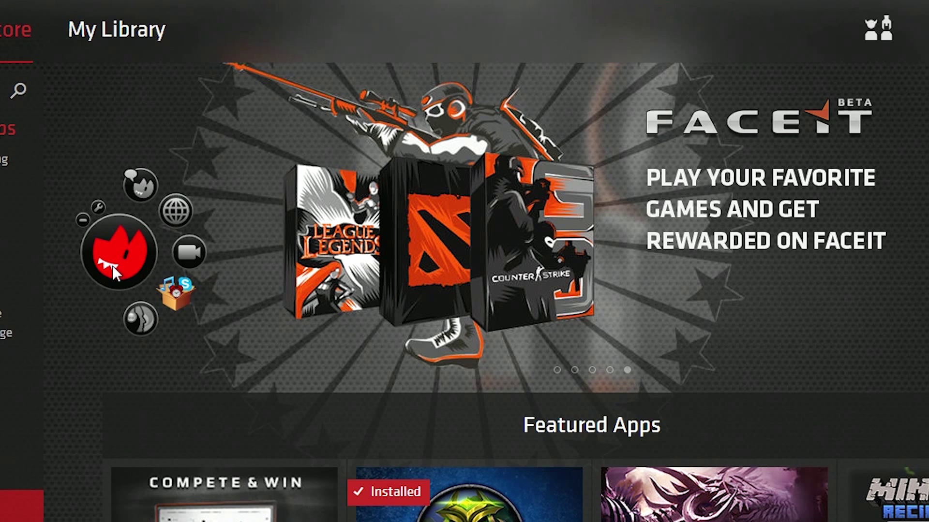
drag(112, 265, 108, 279)
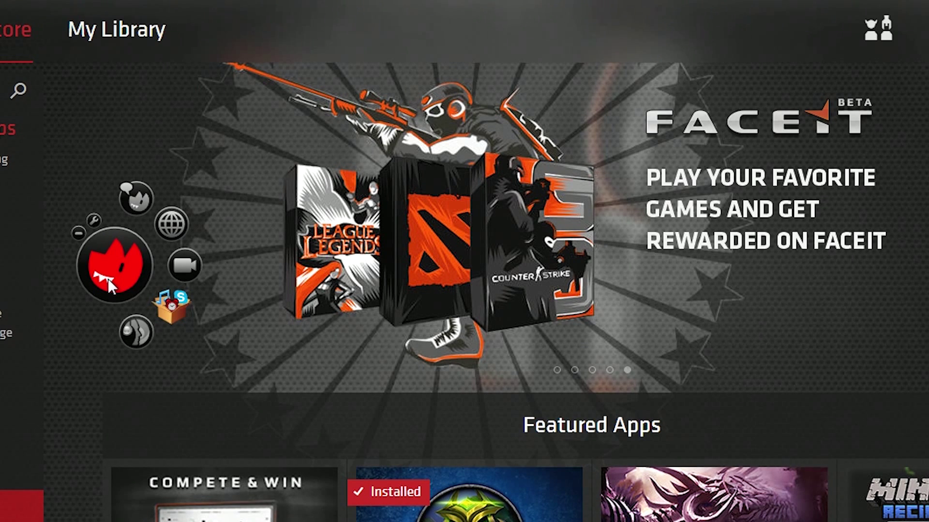
drag(109, 279, 119, 398)
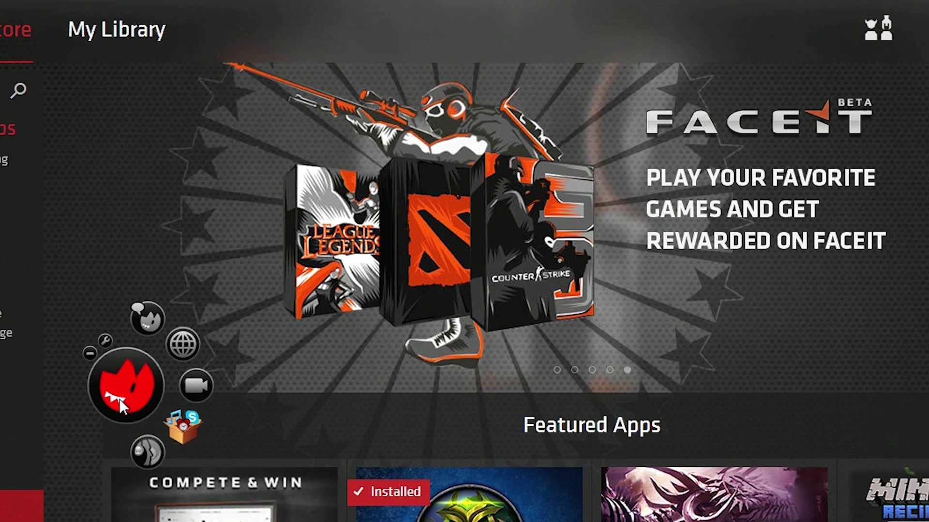
drag(119, 398, 926, 246)
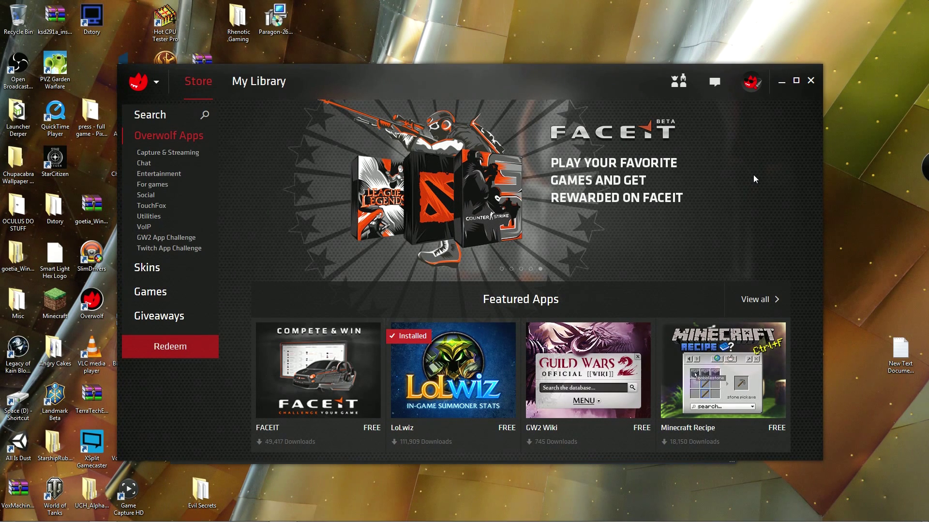
Browse the apps offered in the store's Capture & Streaming category
click(213, 155)
scroll(307, 240, down, 3)
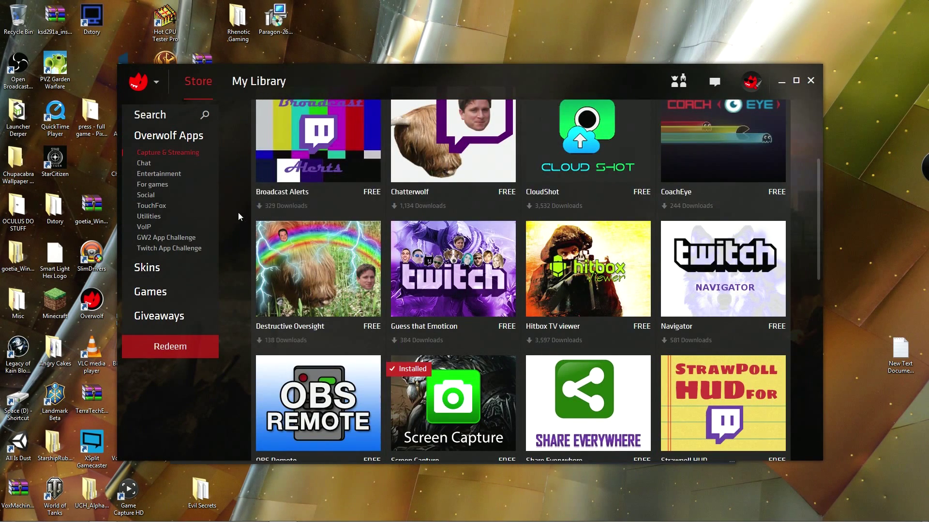
scroll(238, 213, down, 4)
scroll(237, 208, down, 2)
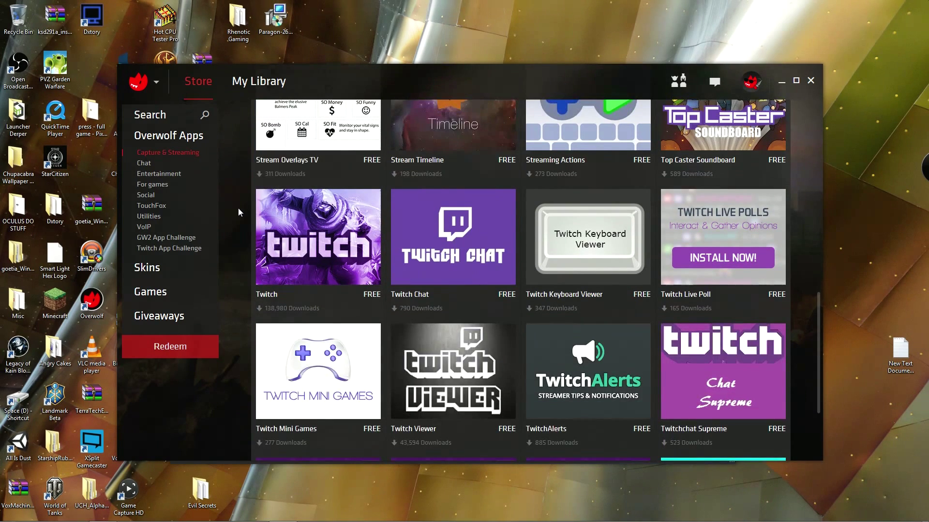
scroll(238, 208, up, 10)
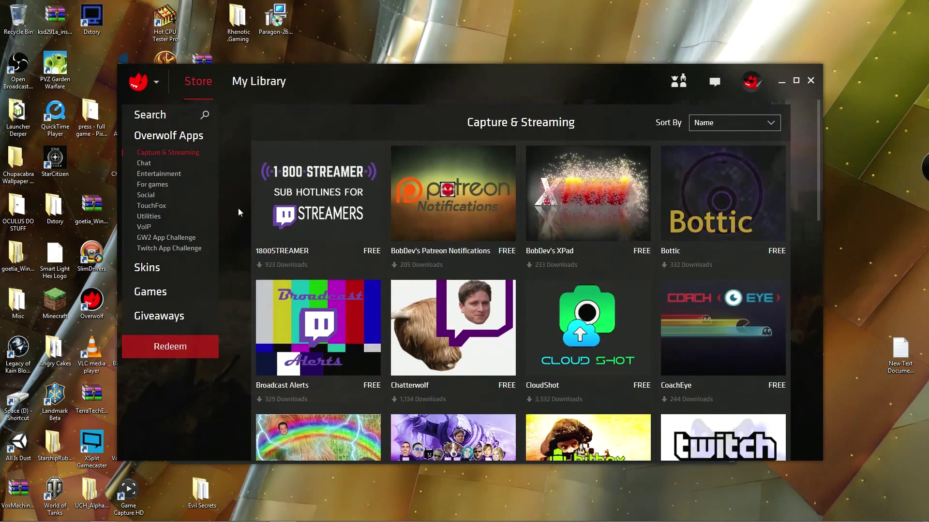
scroll(238, 208, down, 4)
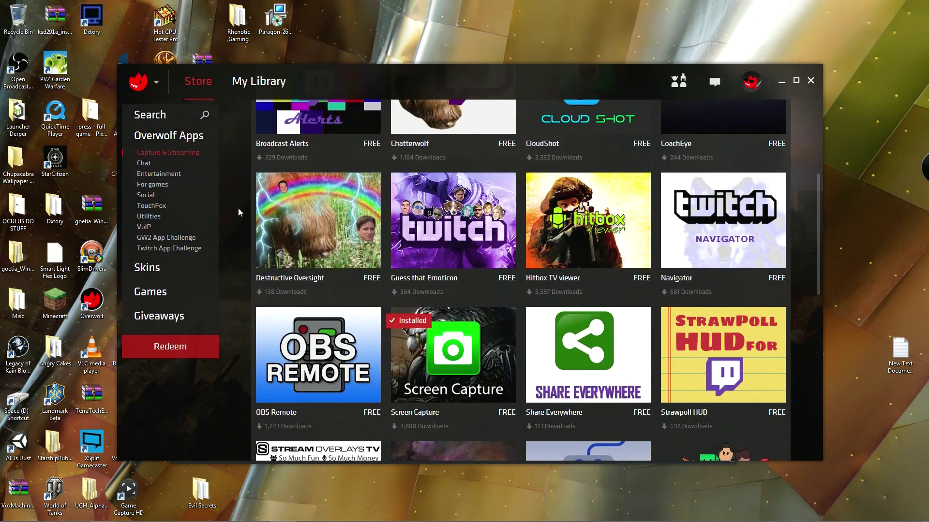
scroll(213, 279, down, 3)
scroll(244, 283, down, 3)
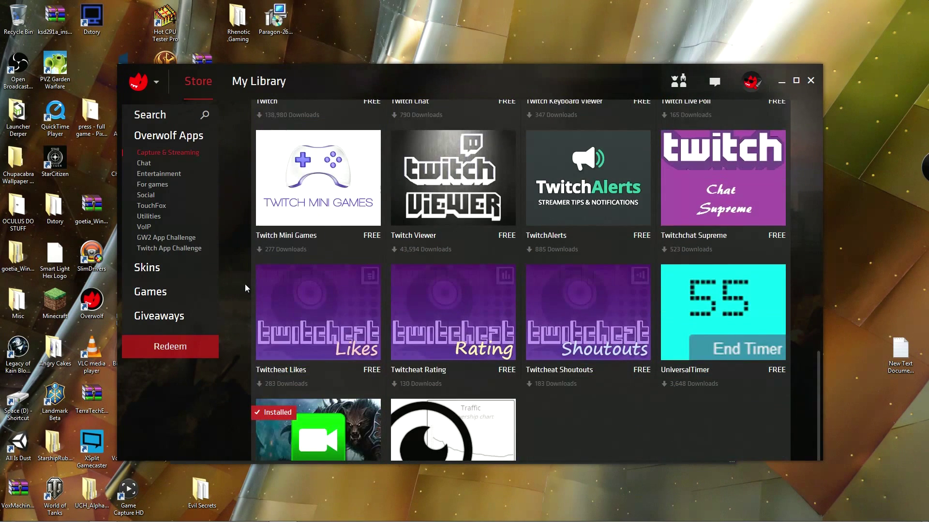
scroll(245, 284, up, 10)
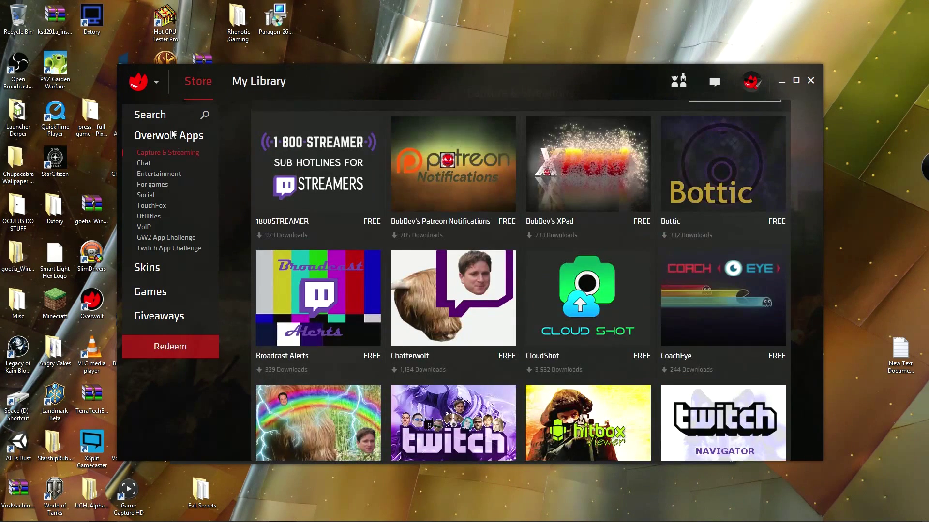
Review the Accounts and General pages of the Overwolf settings and close them without saving
click(156, 83)
click(152, 114)
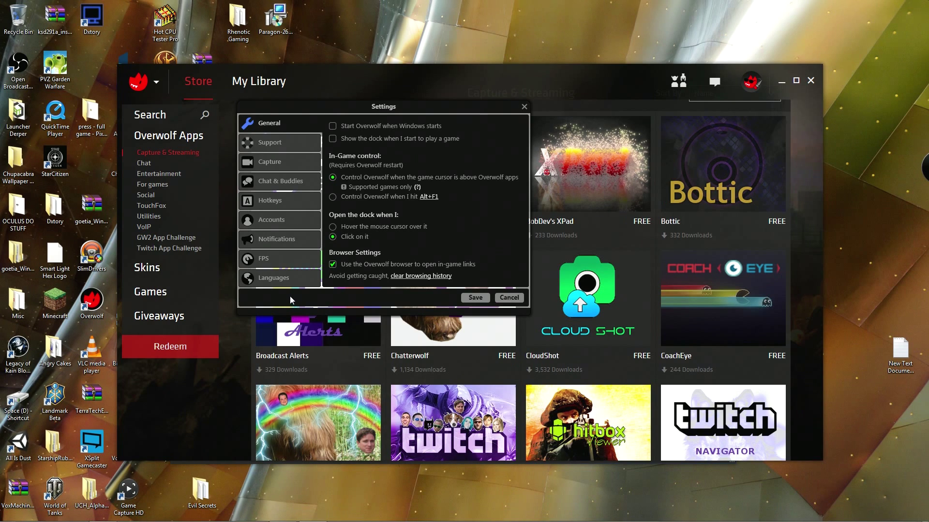
click(285, 220)
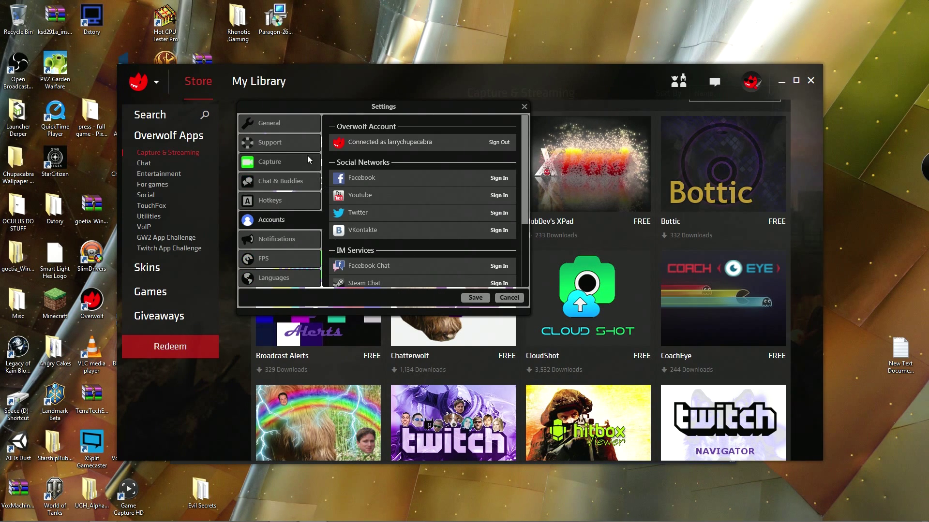
click(296, 127)
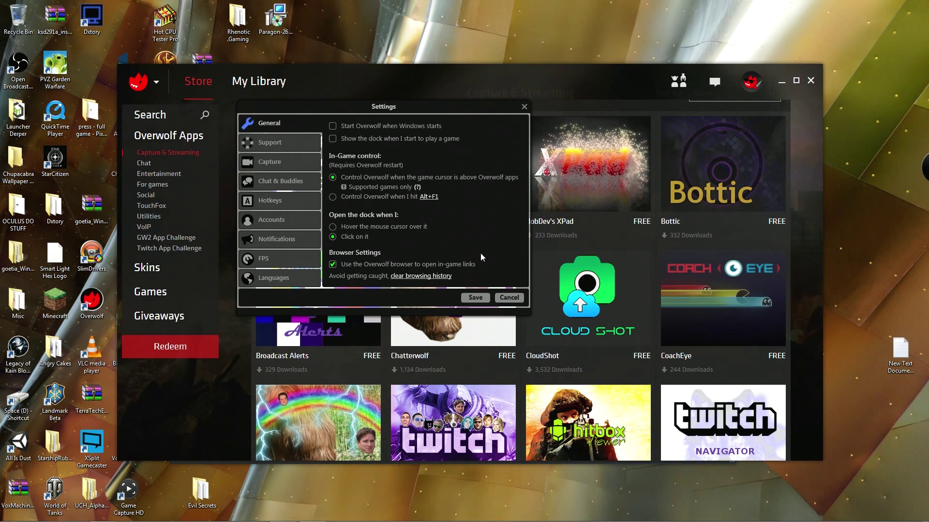
click(509, 297)
mouse_move(298, 213)
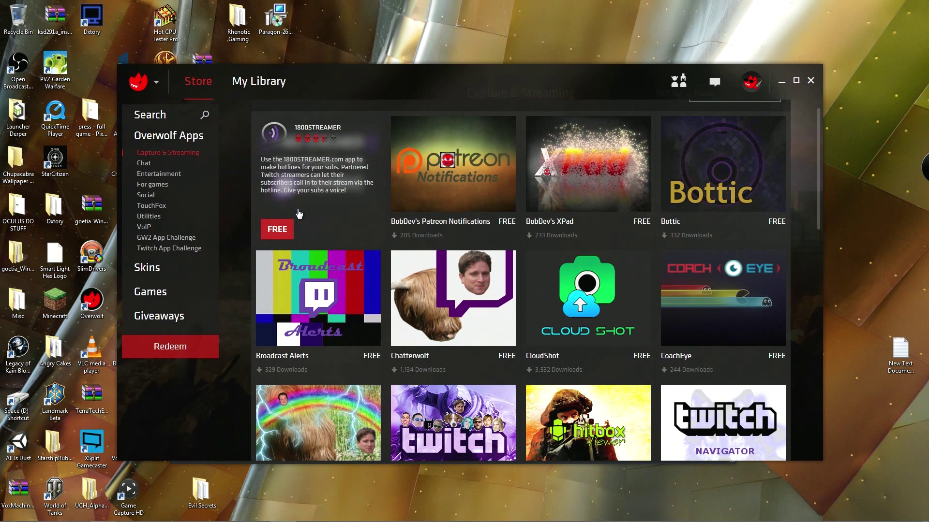